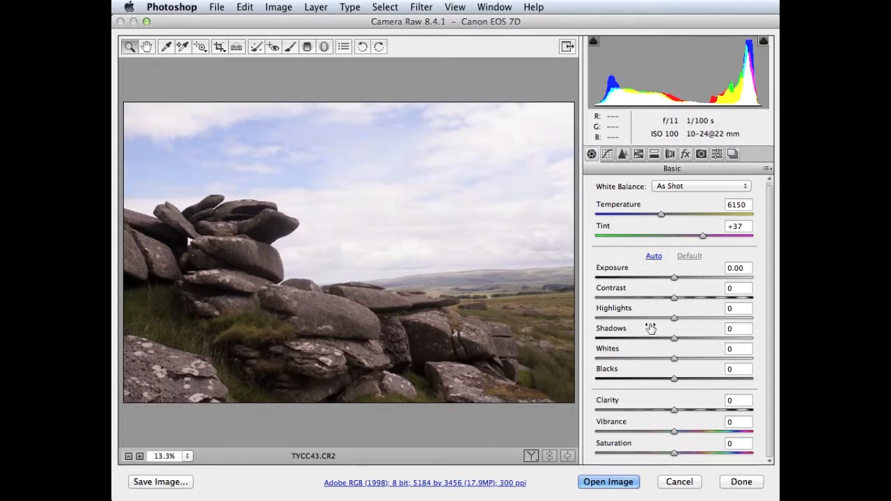
Step: Set the basic Highlights to -43 and shape the parametric tone curve with Shadows +65 and Highlights -46
{"action": "left_click_drag", "start_coordinate": [673, 318], "coordinate": [638, 315]}
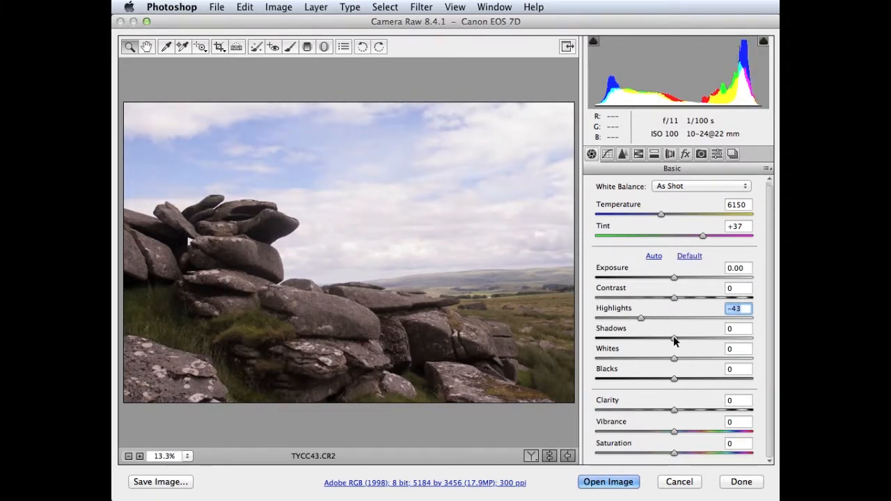
{"action": "left_click", "coordinate": [607, 155]}
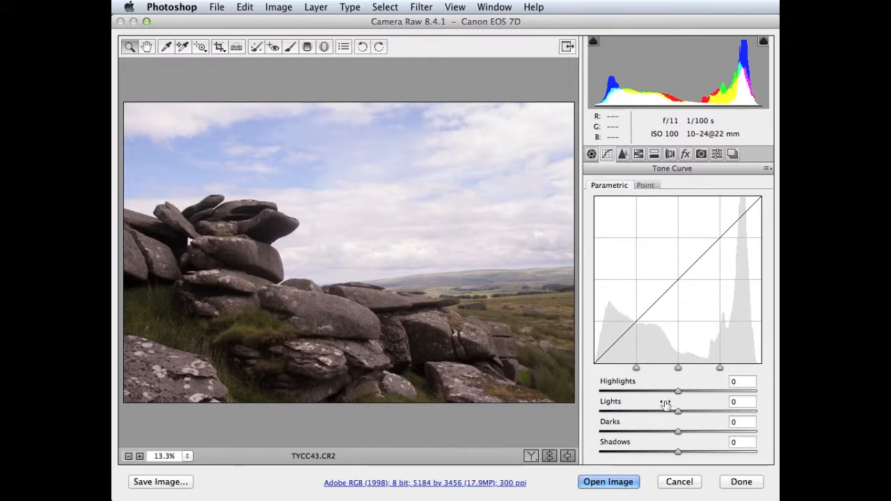
{"action": "left_click_drag", "start_coordinate": [676, 453], "coordinate": [727, 453]}
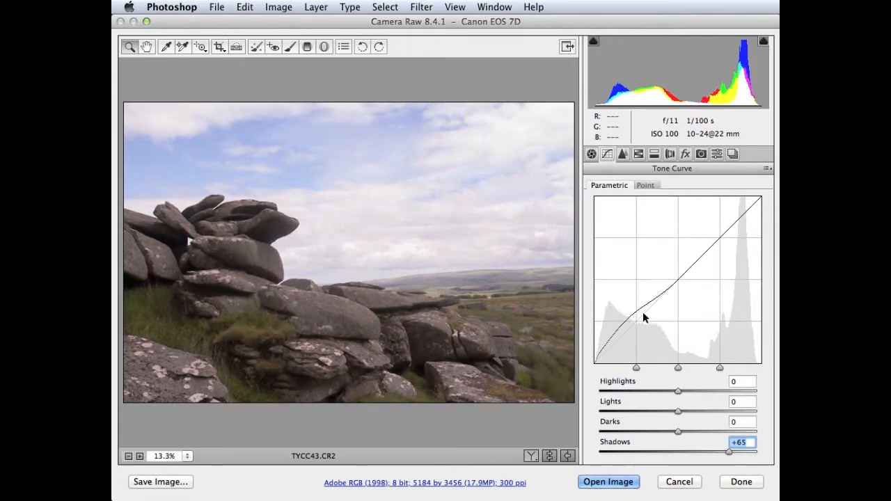
{"action": "left_click_drag", "start_coordinate": [676, 392], "coordinate": [639, 392]}
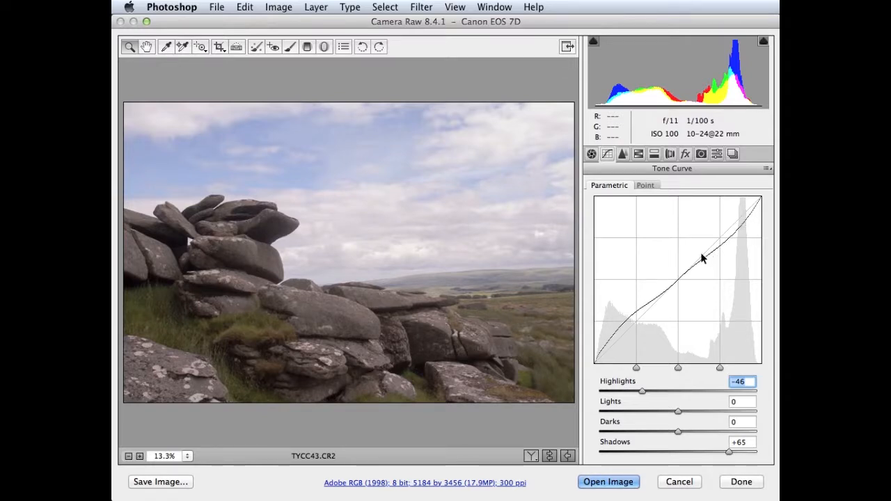
Step: Apply the Medium Contrast point curve and lower its upper point to output 181 at input 193
{"action": "left_click", "coordinate": [646, 186]}
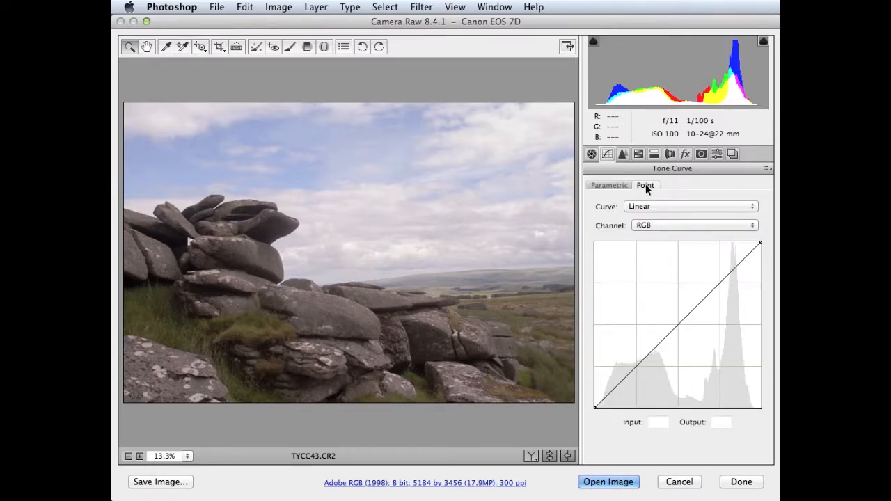
{"action": "left_click", "coordinate": [676, 206]}
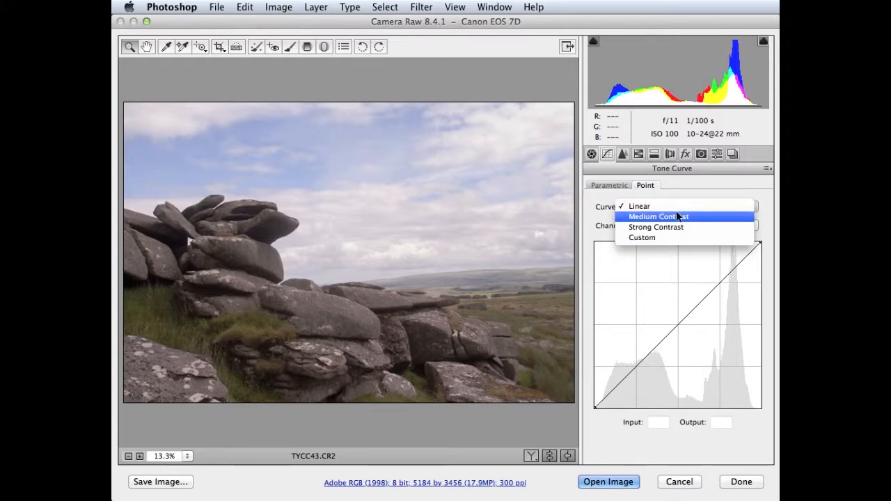
{"action": "left_click", "coordinate": [677, 217]}
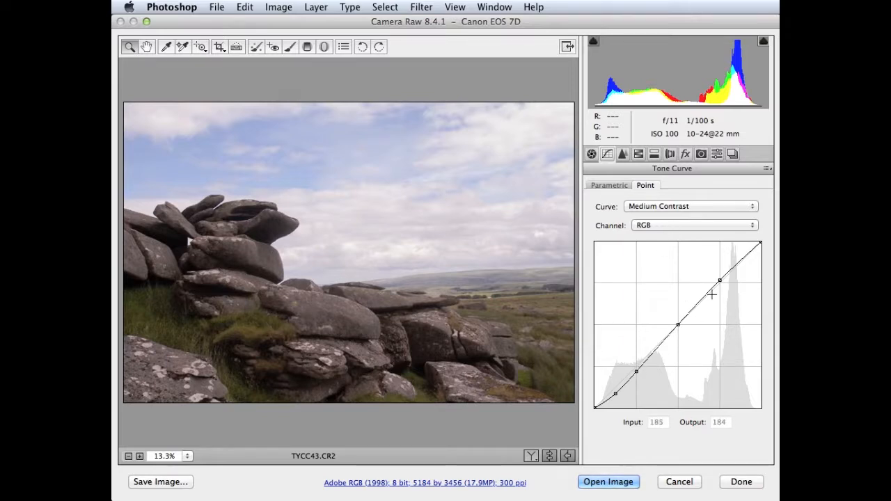
{"action": "left_click_drag", "start_coordinate": [719, 280], "coordinate": [720, 292]}
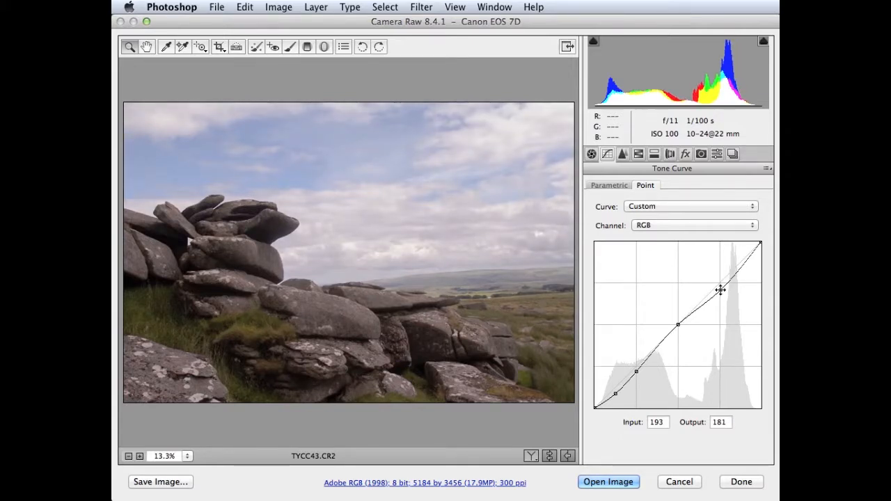
Step: Set the sharpening amount to 65 while checking the rock texture at 100%, and fit the whole photo in view
{"action": "left_click", "coordinate": [619, 154]}
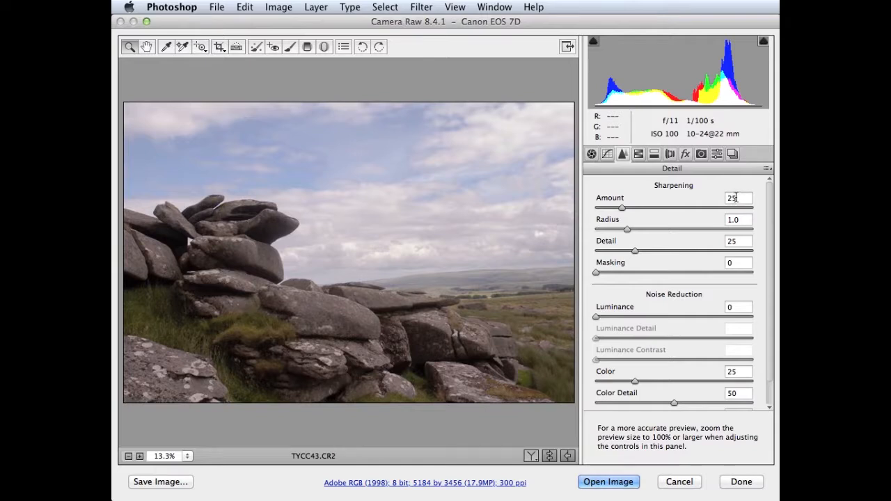
{"action": "right_click", "coordinate": [263, 258]}
{"action": "left_click", "coordinate": [313, 346]}
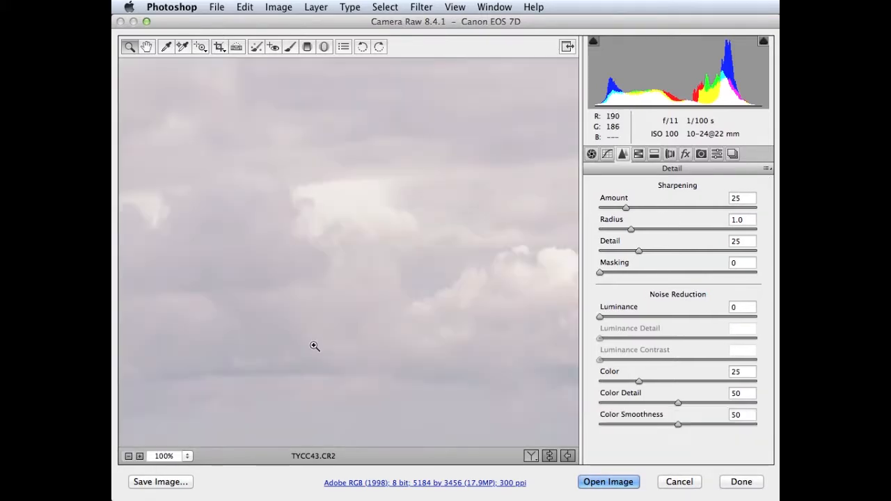
{"action": "left_click_drag", "start_coordinate": [429, 392], "coordinate": [397, 137]}
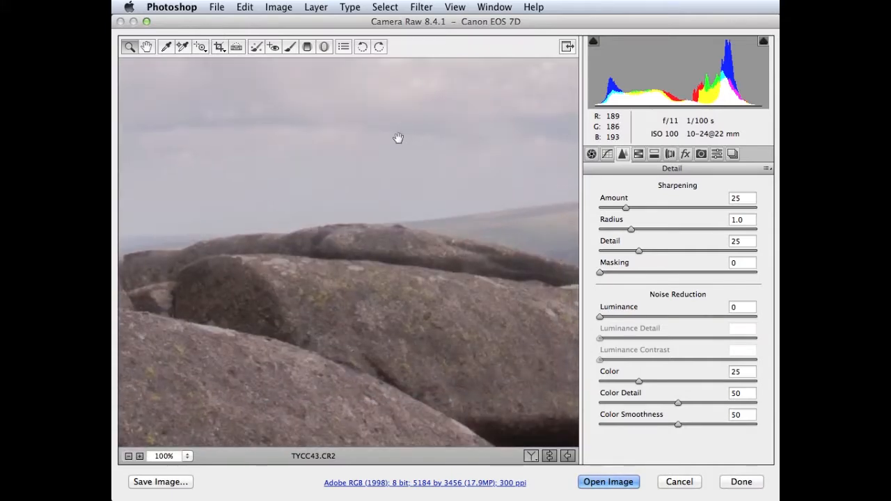
{"action": "left_click_drag", "start_coordinate": [387, 257], "coordinate": [372, 236]}
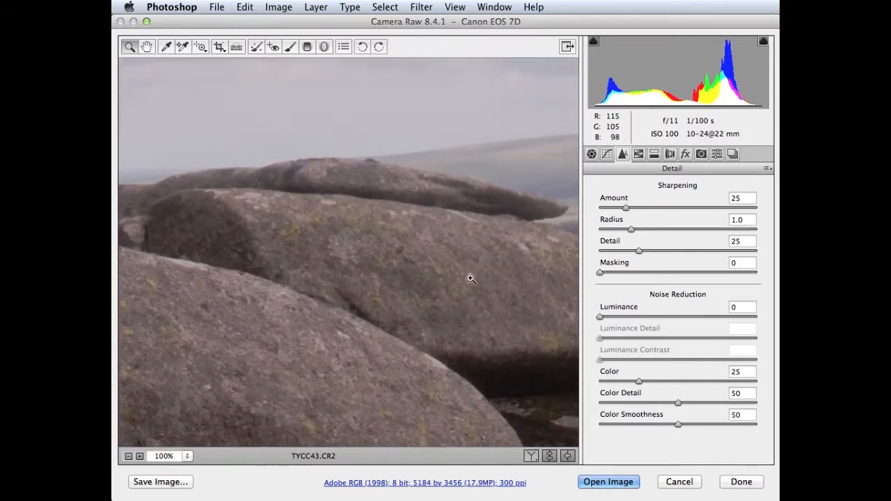
{"action": "left_click_drag", "start_coordinate": [625, 208], "coordinate": [668, 208]}
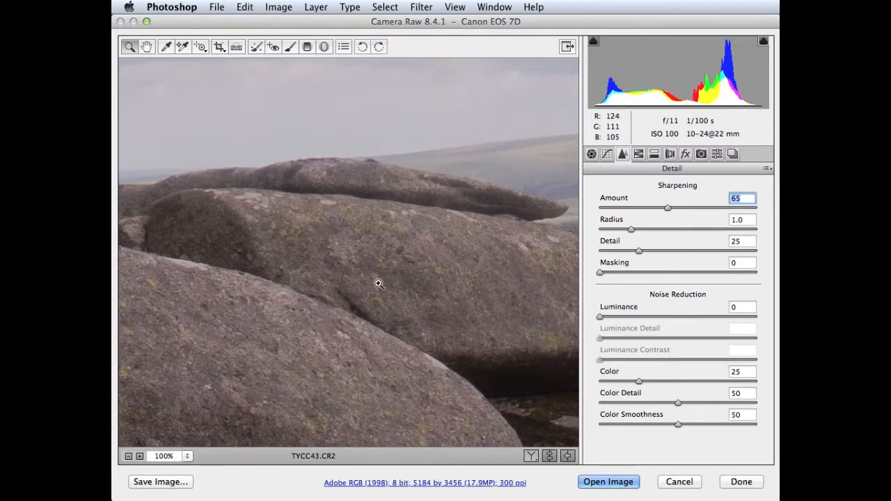
{"action": "scroll", "coordinate": [379, 284], "scroll_direction": "down", "scroll_amount": 1}
{"action": "key", "text": "Tab"}
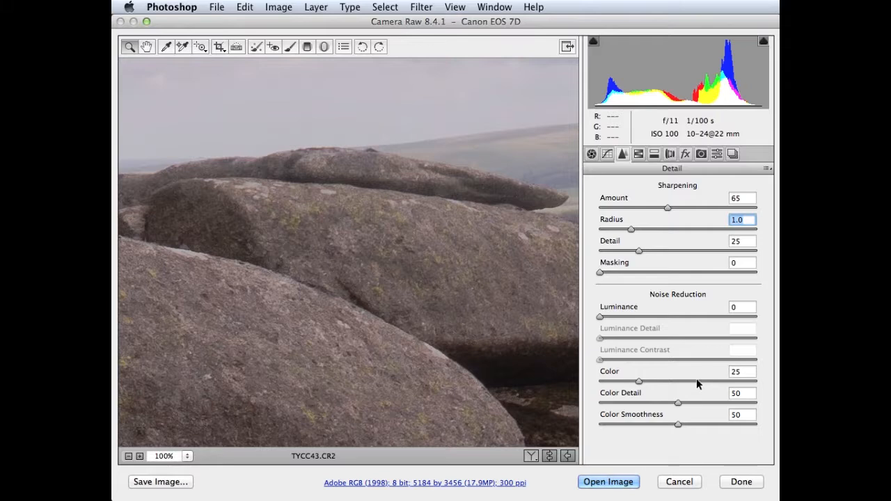
{"action": "key", "text": "super+0"}
Step: Try HSL saturation boosts of +62 for Blues and +71 for Yellows, and reset the saturation values to default
{"action": "left_click", "coordinate": [641, 156]}
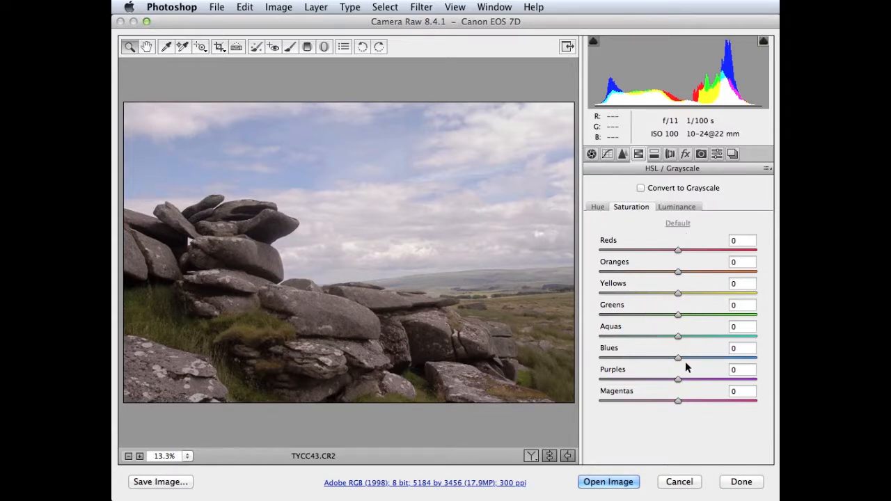
{"action": "left_click_drag", "start_coordinate": [680, 361], "coordinate": [728, 360]}
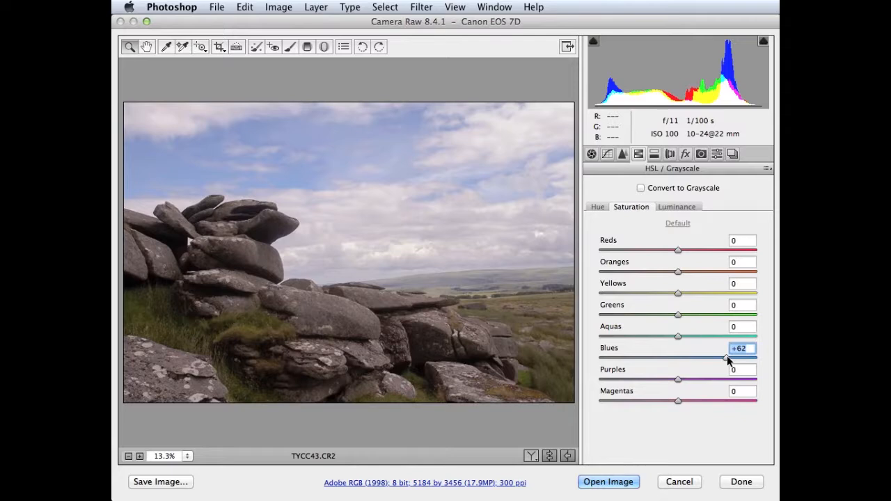
{"action": "left_click_drag", "start_coordinate": [678, 293], "coordinate": [741, 295]}
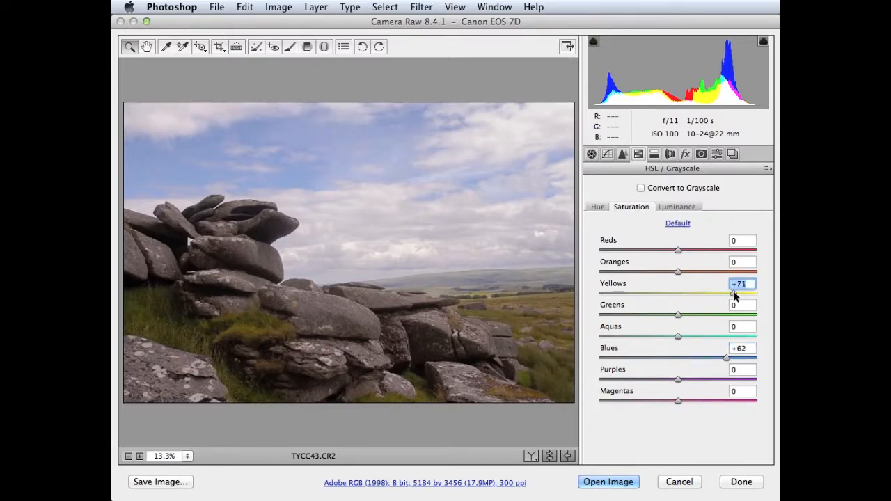
{"action": "left_click", "coordinate": [677, 223]}
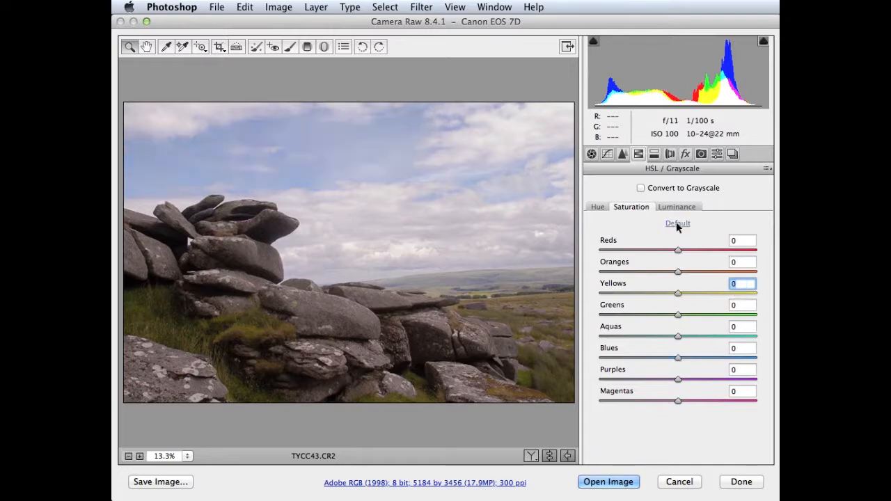
Step: Convert the photo to grayscale and darken the blue sky with Blues at -71 in the grayscale mix
{"action": "left_click", "coordinate": [641, 188]}
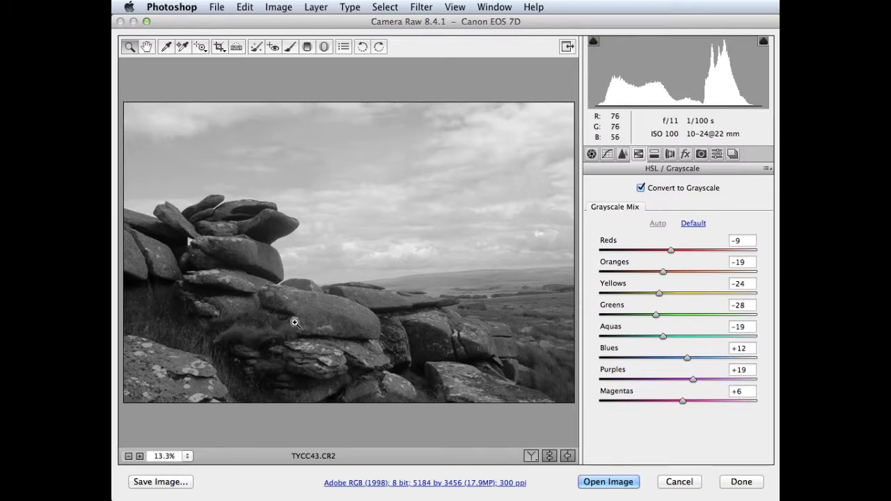
{"action": "left_click_drag", "start_coordinate": [687, 357], "coordinate": [623, 360]}
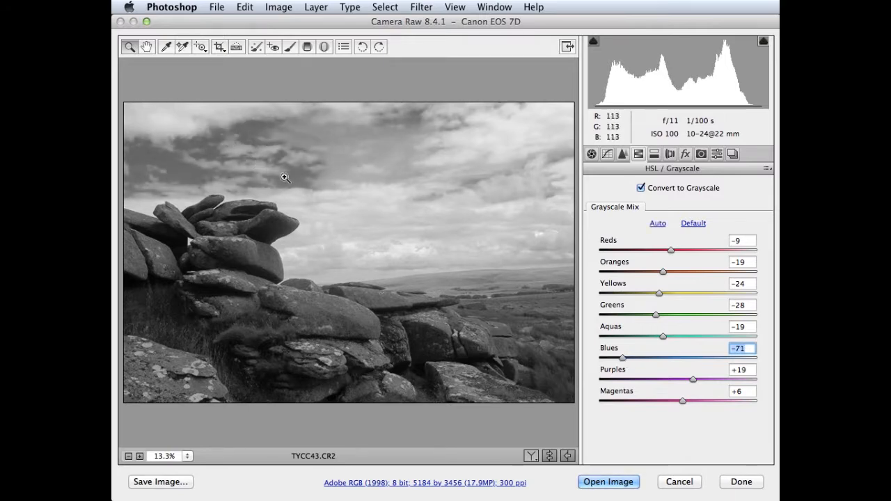
{"action": "left_click", "coordinate": [382, 302]}
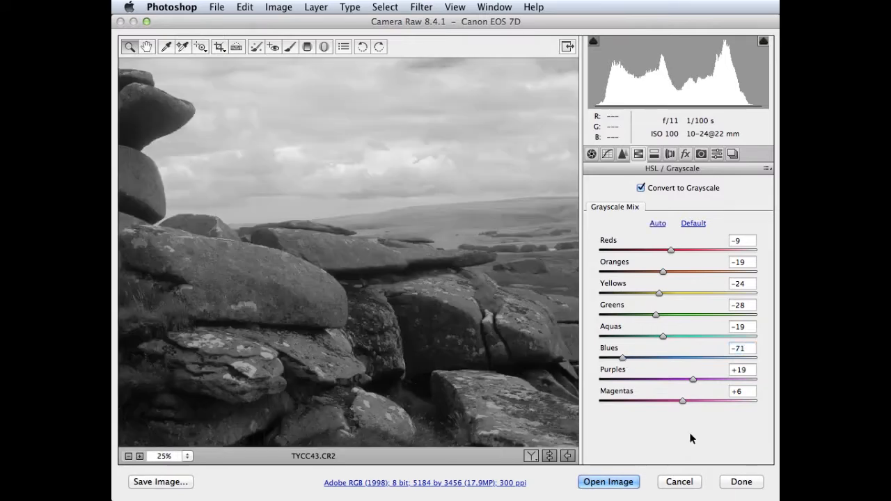
Step: Add split toning to the full photo with a saturation of 16 for highlights and 19 for shadows
{"action": "left_click", "coordinate": [653, 155]}
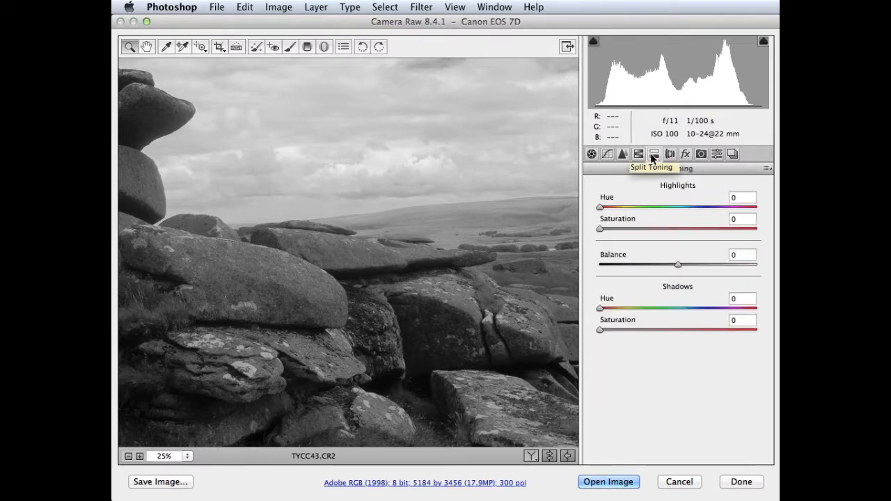
{"action": "right_click", "coordinate": [431, 156]}
{"action": "left_click", "coordinate": [467, 308]}
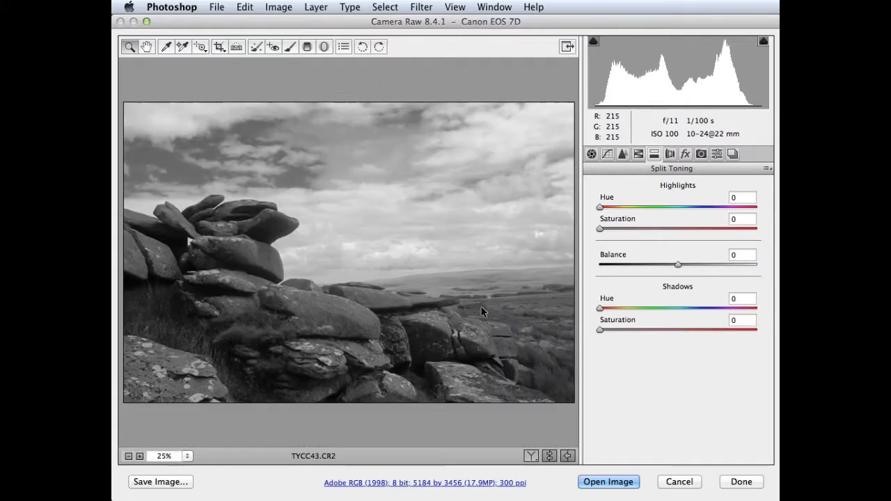
{"action": "left_click_drag", "start_coordinate": [599, 228], "coordinate": [626, 230]}
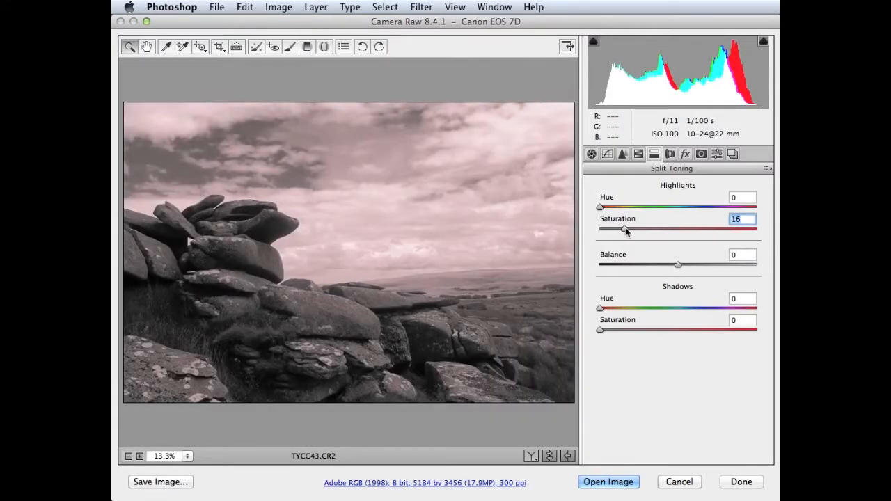
{"action": "left_click_drag", "start_coordinate": [597, 330], "coordinate": [628, 329]}
Step: Set the split toning hues to 318 for highlights and 147 for shadows, with the balance at +35
{"action": "left_click_drag", "start_coordinate": [599, 207], "coordinate": [706, 206]}
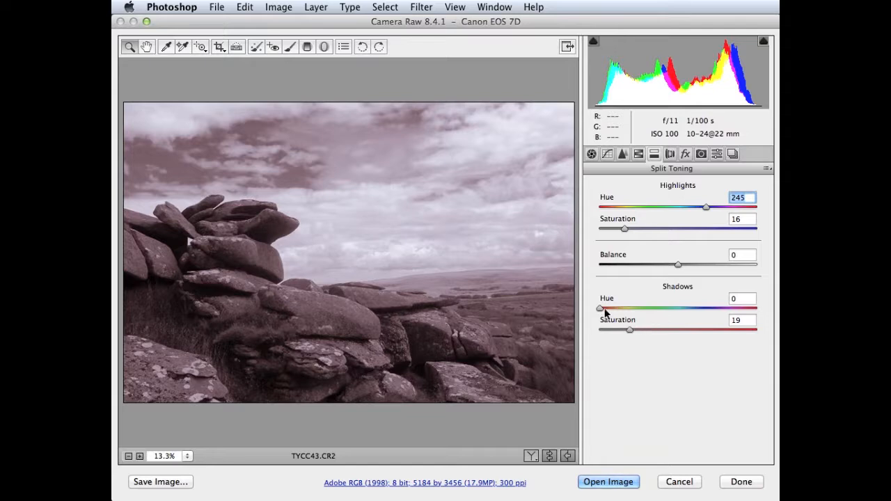
{"action": "left_click_drag", "start_coordinate": [600, 308], "coordinate": [664, 309]}
{"action": "left_click_drag", "start_coordinate": [708, 208], "coordinate": [740, 208]}
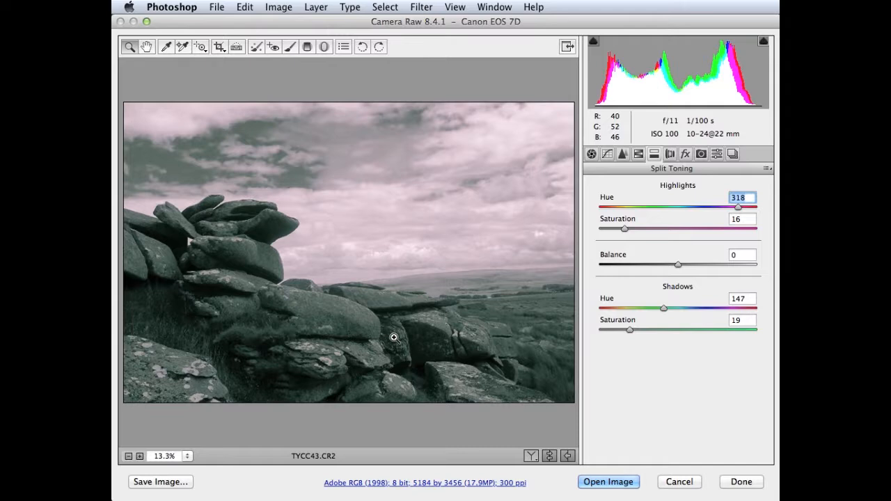
{"action": "left_click_drag", "start_coordinate": [679, 264], "coordinate": [707, 265]}
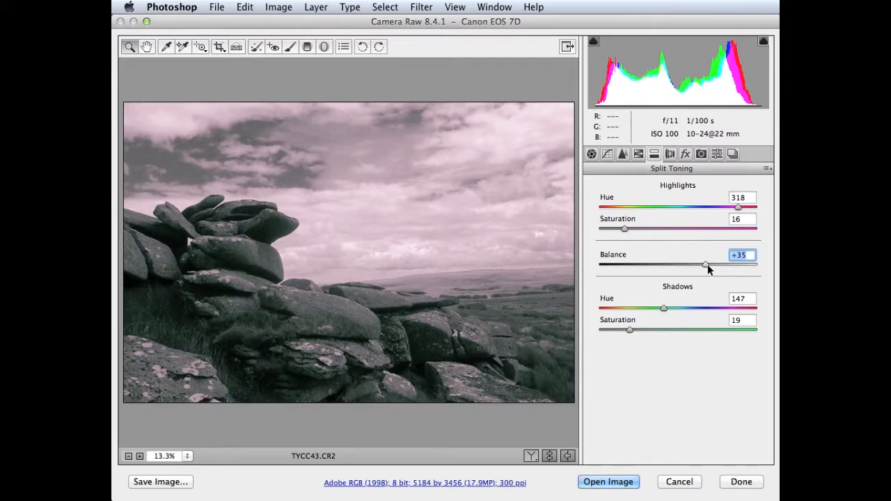
Step: Turn off the grayscale conversion and set the split toning saturation to 0 for both highlights and shadows
{"action": "left_click", "coordinate": [639, 155]}
{"action": "left_click", "coordinate": [641, 188]}
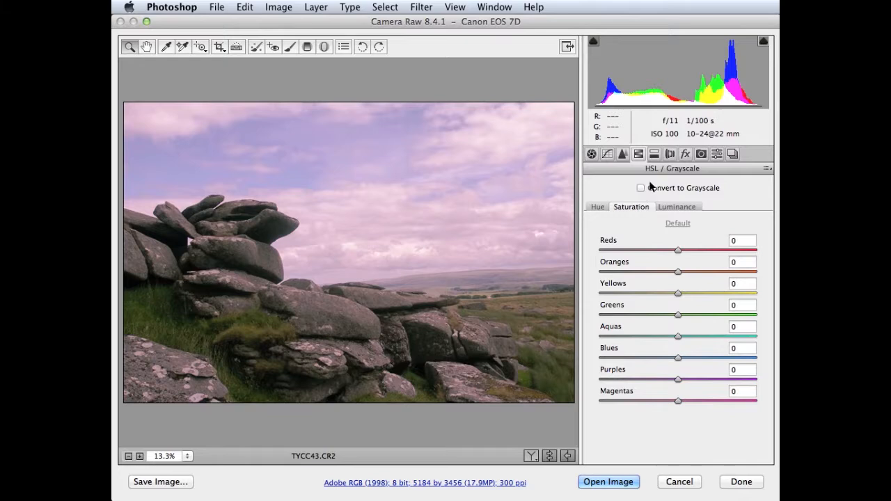
{"action": "left_click", "coordinate": [654, 154]}
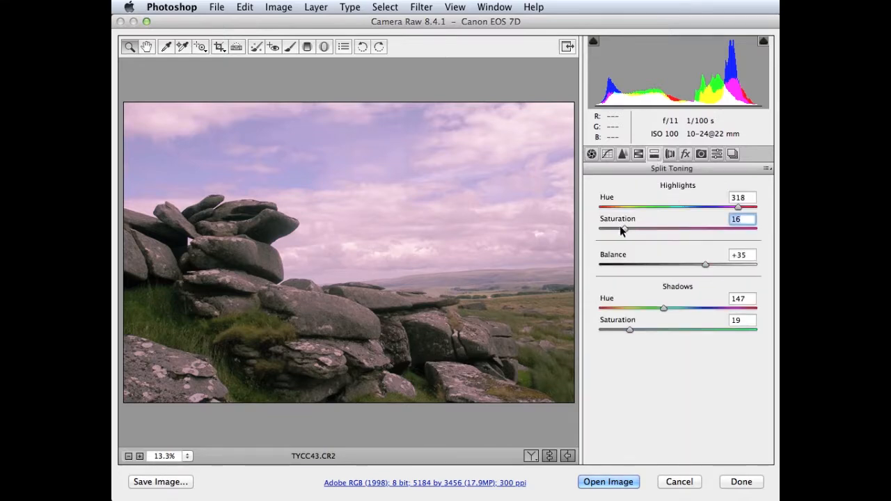
{"action": "left_click_drag", "start_coordinate": [619, 228], "coordinate": [581, 229]}
{"action": "left_click_drag", "start_coordinate": [629, 331], "coordinate": [600, 332]}
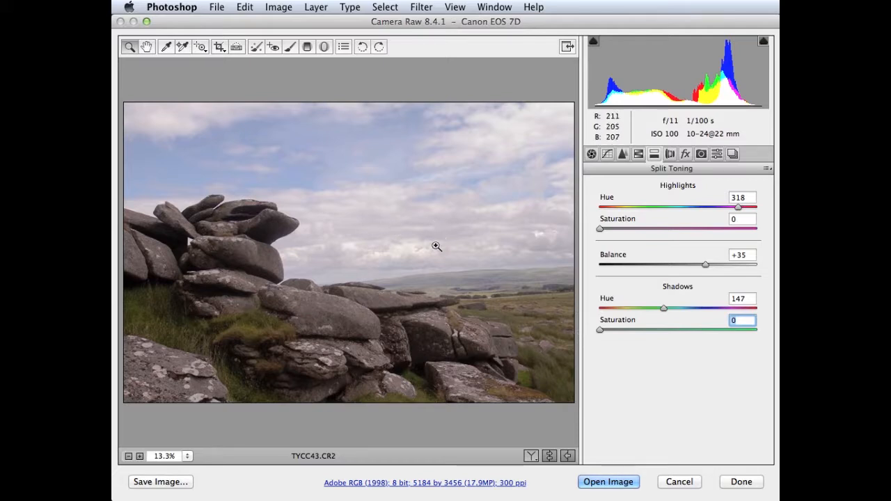
{"action": "left_click", "coordinate": [664, 217]}
Step: Enable lens profile corrections and choose Canon as the lens make
{"action": "left_click", "coordinate": [669, 154]}
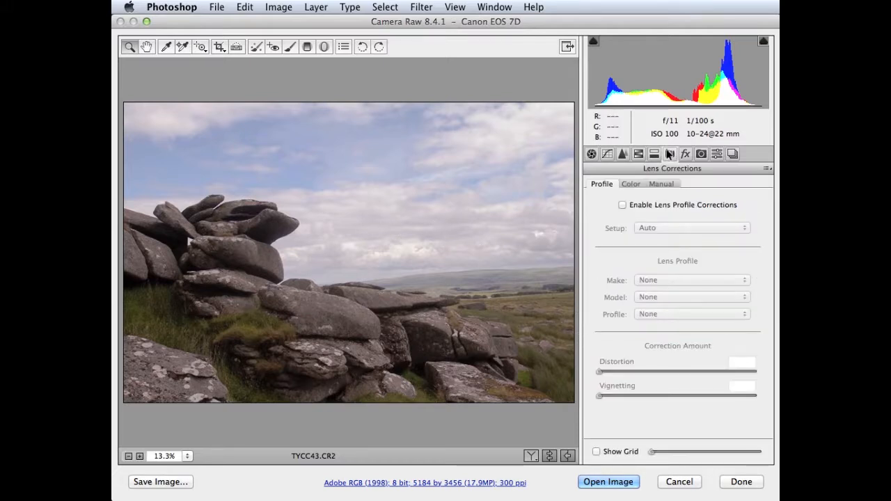
{"action": "left_click", "coordinate": [622, 205]}
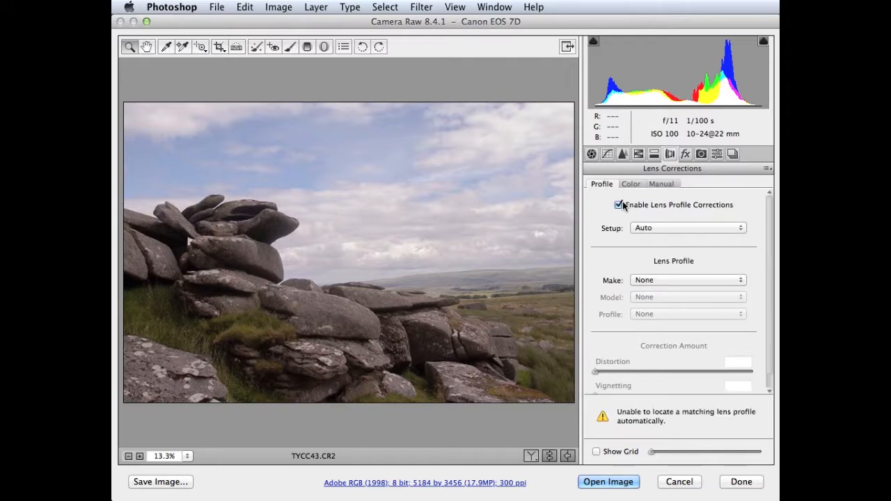
{"action": "left_click", "coordinate": [659, 280]}
{"action": "left_click", "coordinate": [672, 298]}
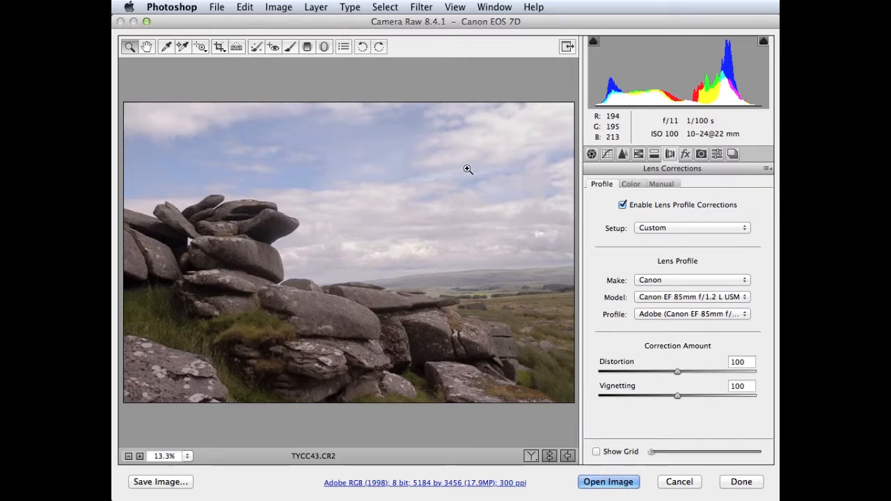
Step: Remove the chromatic aberration, checking the edge of the overhanging rock at 100% zoom, and fit the whole photo in view again
{"action": "left_click", "coordinate": [630, 186]}
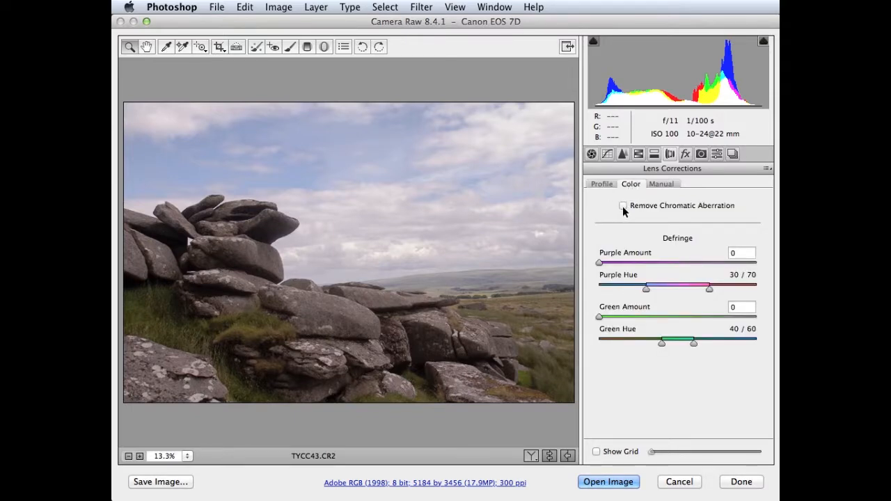
{"action": "left_click", "coordinate": [622, 206]}
{"action": "right_click", "coordinate": [283, 217]}
{"action": "left_click", "coordinate": [322, 307]}
{"action": "left_click_drag", "start_coordinate": [298, 338], "coordinate": [547, 246]}
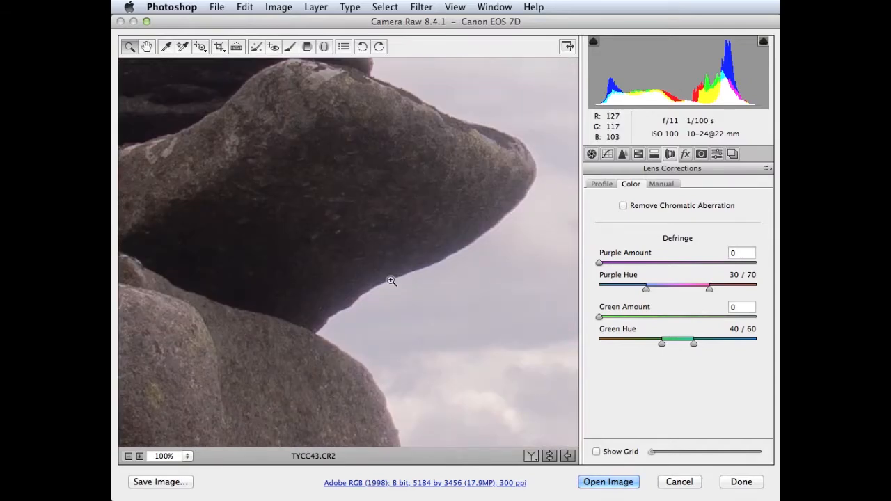
{"action": "left_click", "coordinate": [623, 205]}
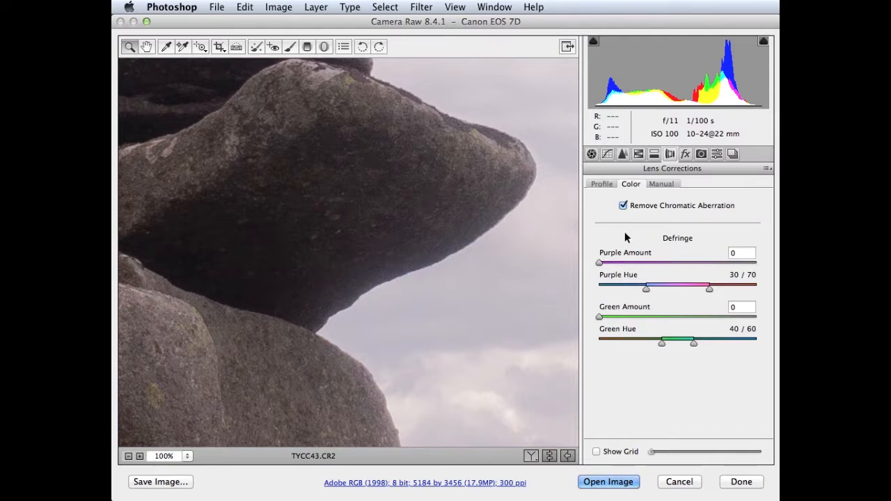
{"action": "left_click", "coordinate": [667, 183]}
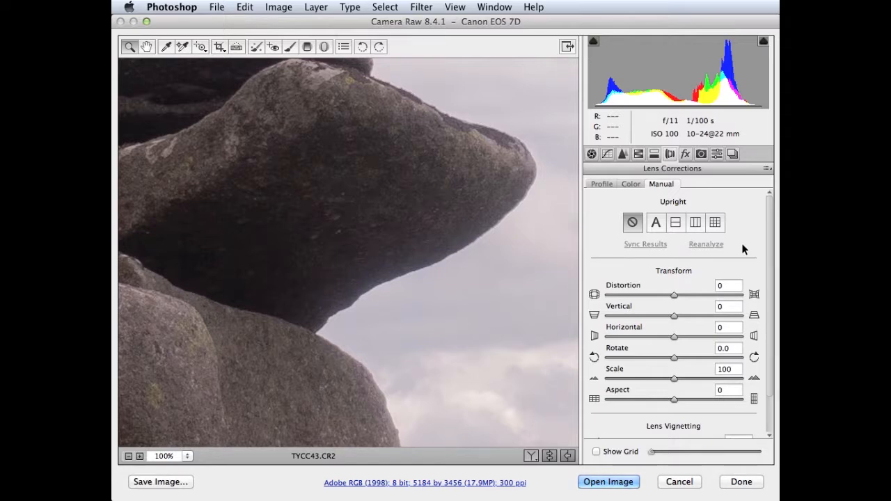
{"action": "key", "text": "super+0"}
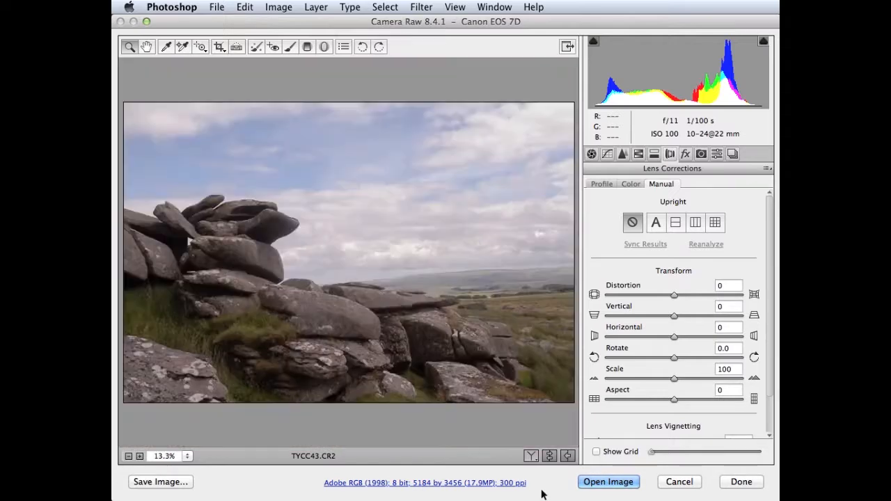
Step: Try the Camera Faithful and Camera Landscape profiles in the camera calibration, and set the camera profile to Camera Neutral
{"action": "left_click", "coordinate": [686, 154]}
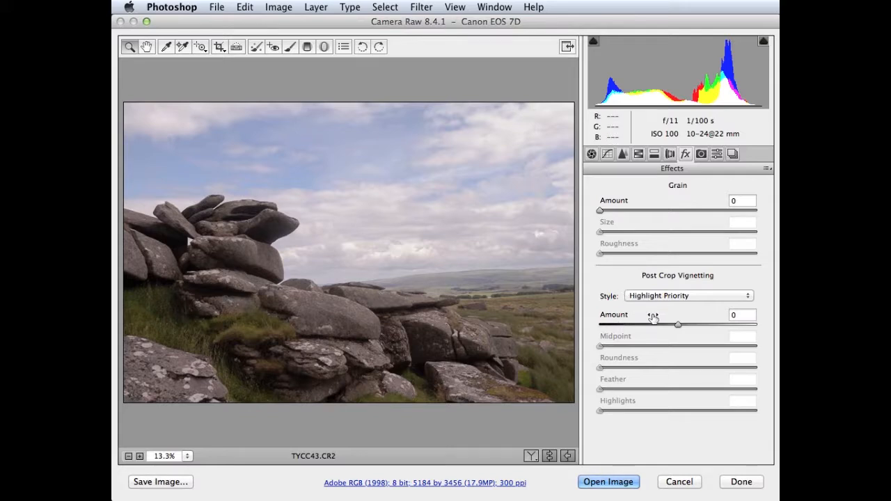
{"action": "left_click", "coordinate": [701, 154]}
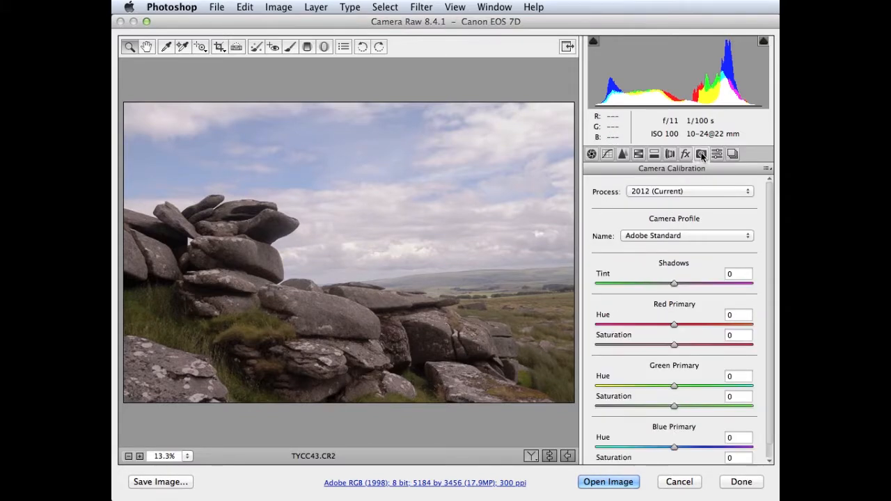
{"action": "scroll", "coordinate": [588, 268], "scroll_direction": "down", "scroll_amount": 1}
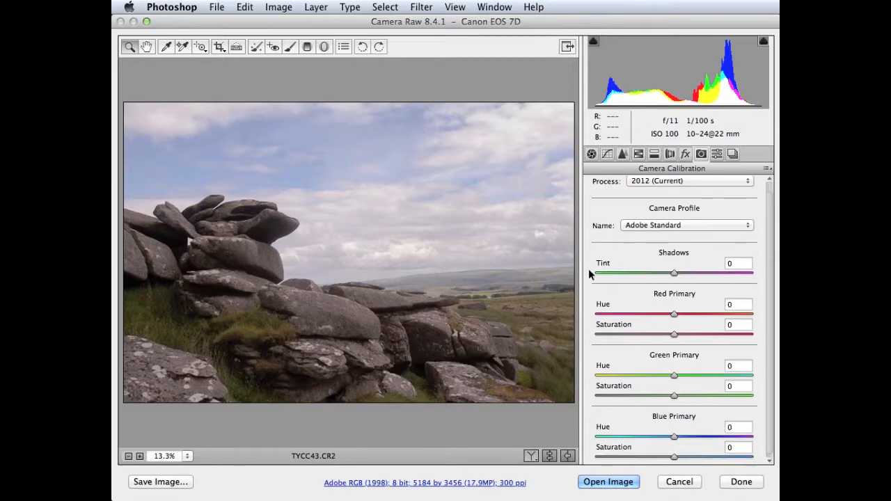
{"action": "left_click", "coordinate": [668, 225]}
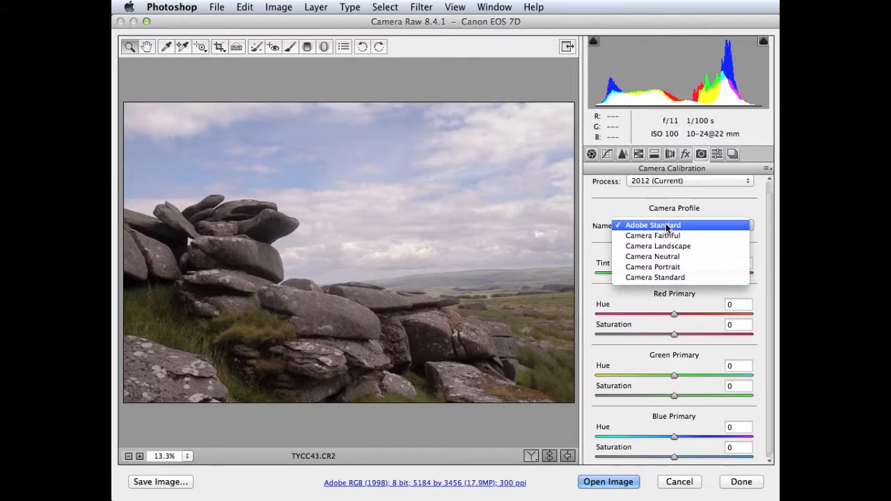
{"action": "left_click", "coordinate": [672, 237]}
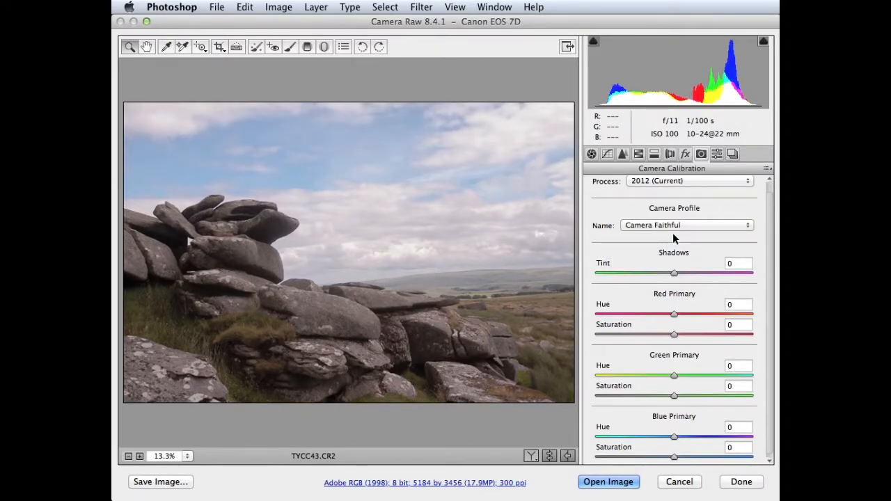
{"action": "left_click", "coordinate": [679, 226]}
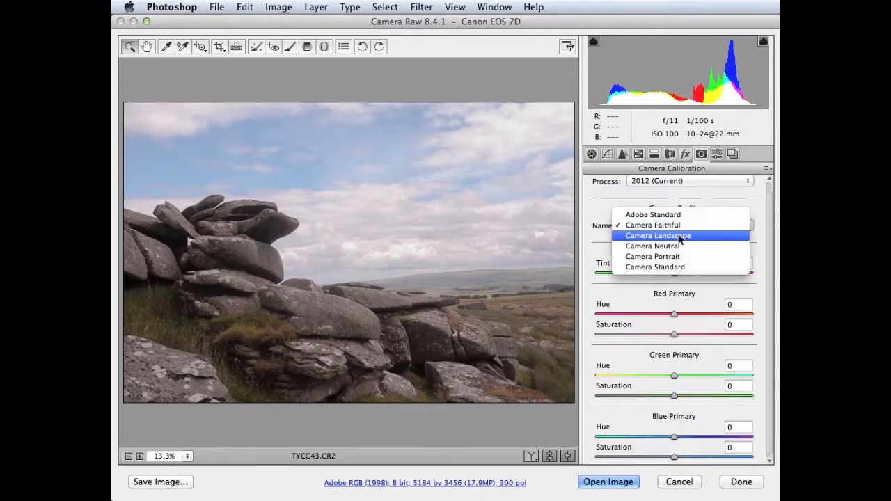
{"action": "left_click", "coordinate": [680, 237]}
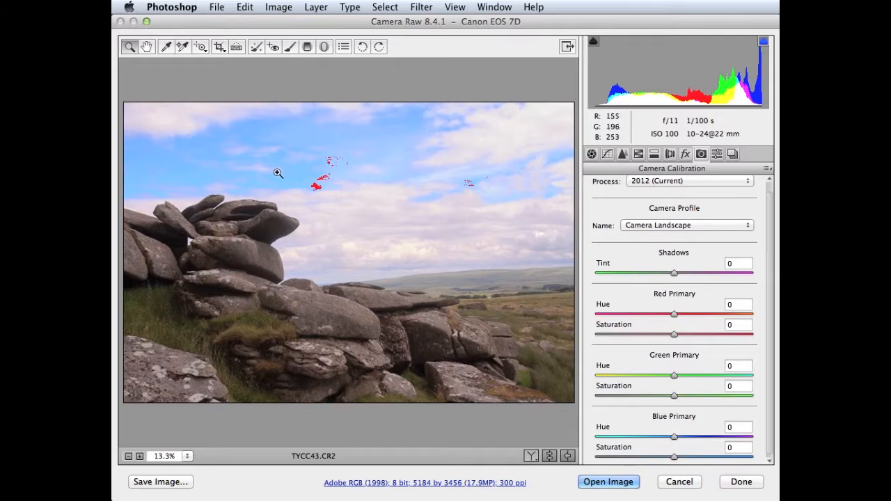
{"action": "left_click", "coordinate": [674, 225]}
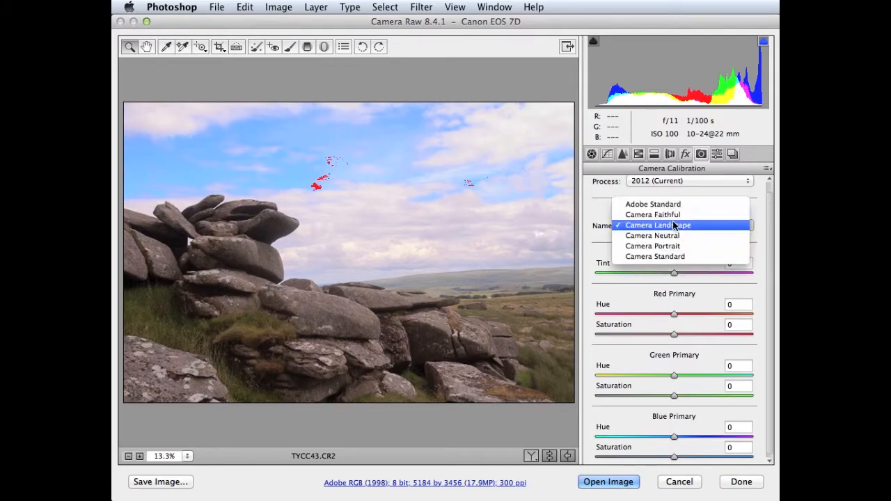
{"action": "left_click", "coordinate": [674, 237]}
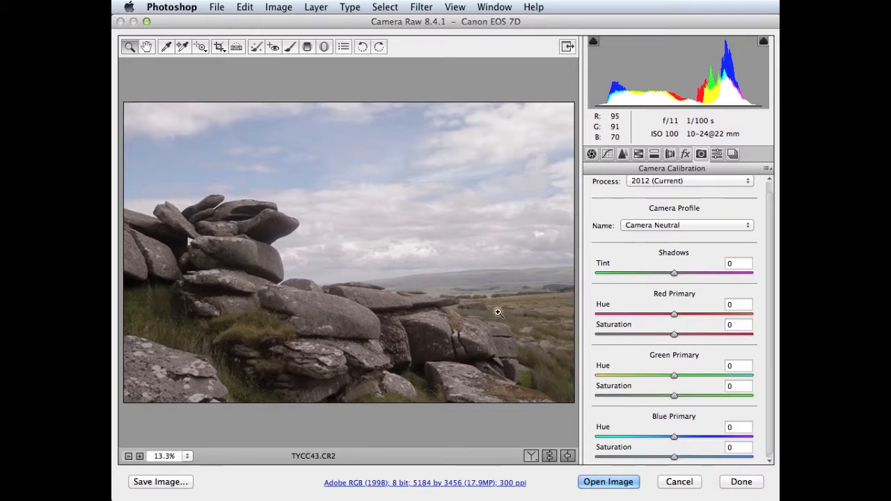
Step: Change the process version to 2010 and show the basic adjustments available in it
{"action": "scroll", "coordinate": [685, 247], "scroll_direction": "up", "scroll_amount": 2}
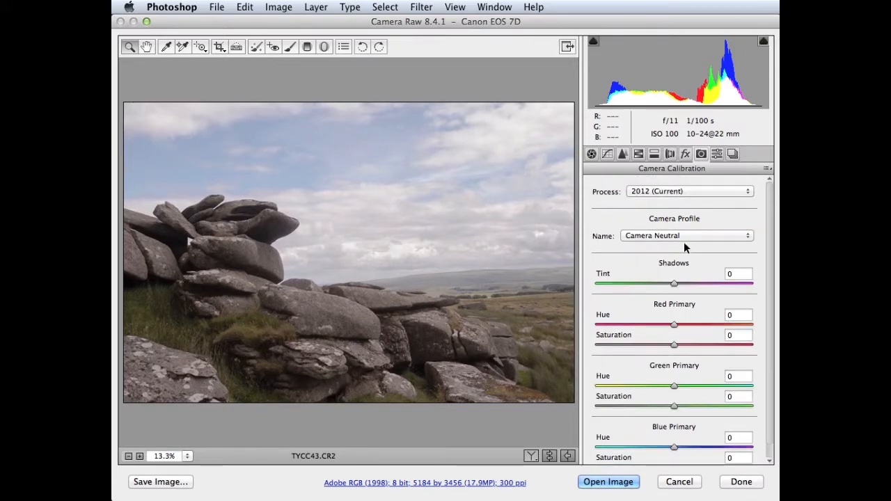
{"action": "left_click", "coordinate": [636, 193]}
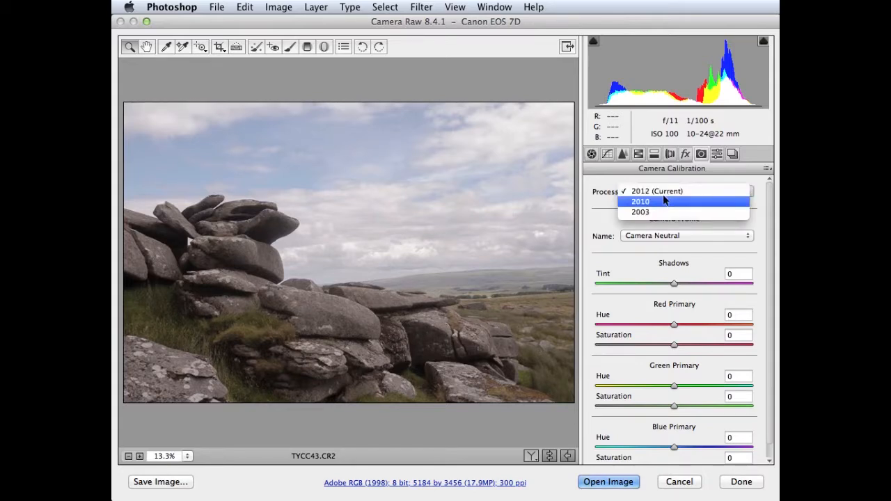
{"action": "left_click", "coordinate": [664, 202]}
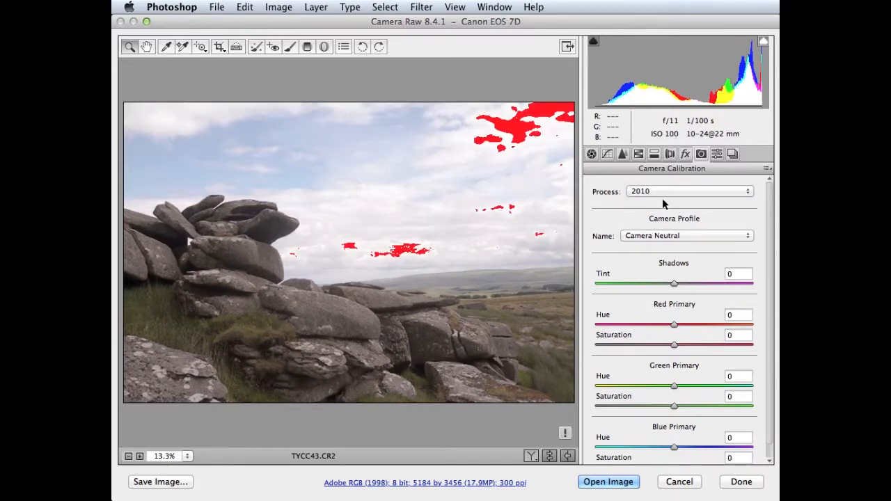
{"action": "left_click", "coordinate": [591, 155]}
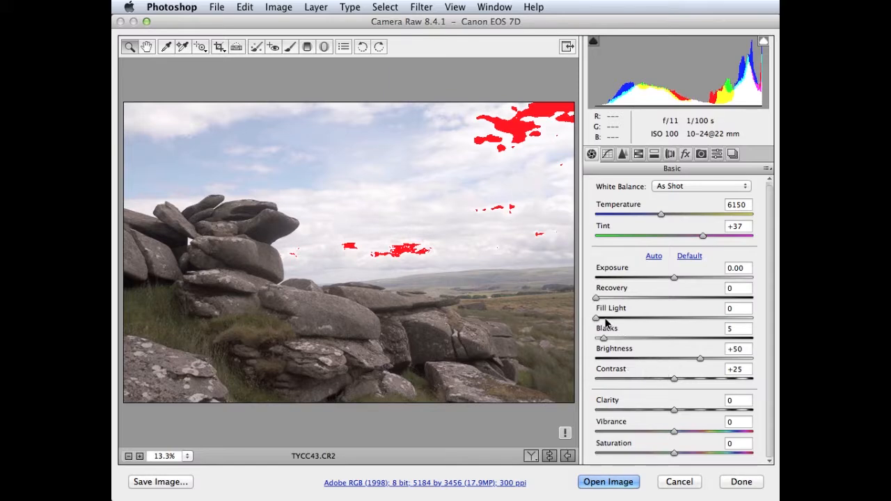
Step: Set the process version back to 2012 (Current) and show its basic adjustments
{"action": "left_click", "coordinate": [701, 154]}
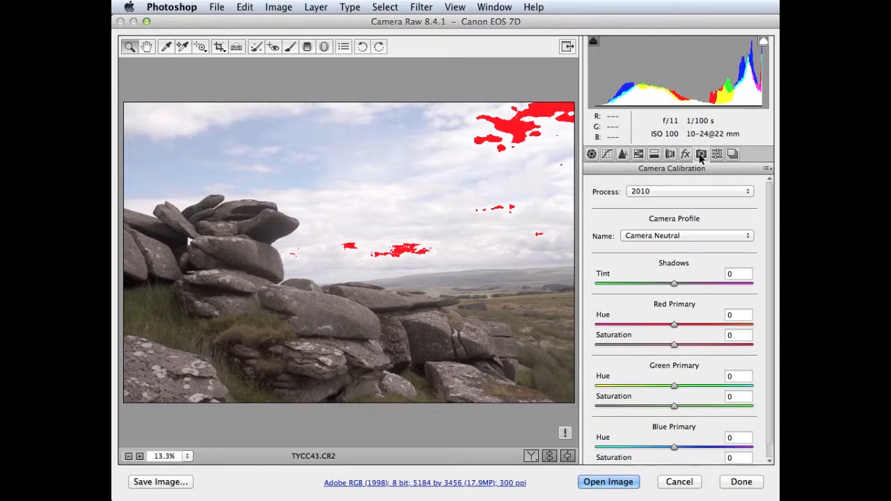
{"action": "left_click", "coordinate": [667, 192]}
{"action": "left_click", "coordinate": [669, 180]}
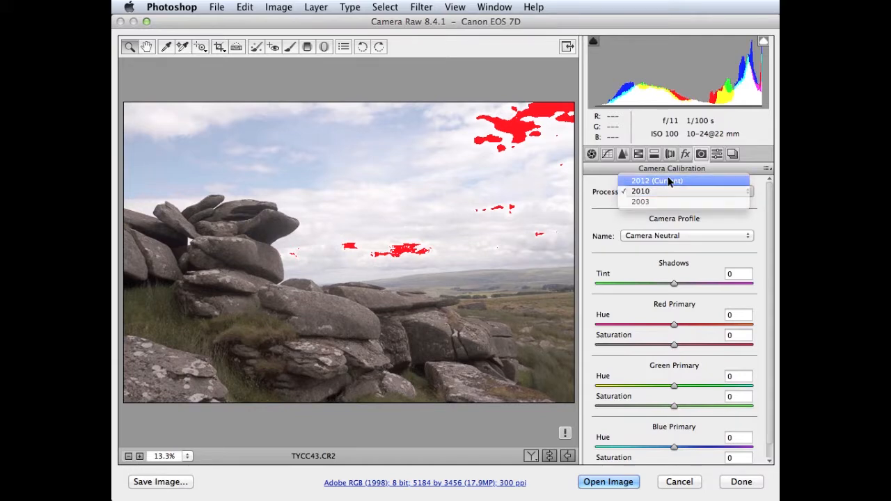
{"action": "left_click", "coordinate": [592, 154]}
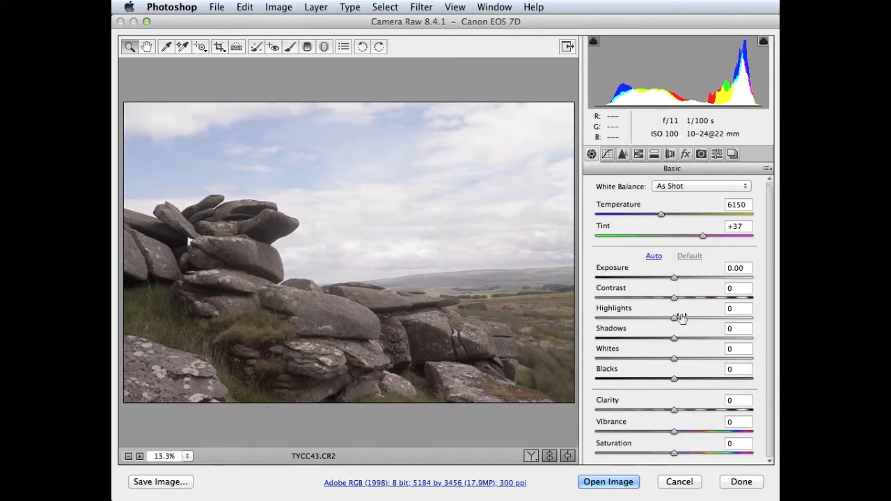
Step: Try the saved "Contrast and colour boost" preset on the photo and undo it
{"action": "left_click", "coordinate": [718, 154]}
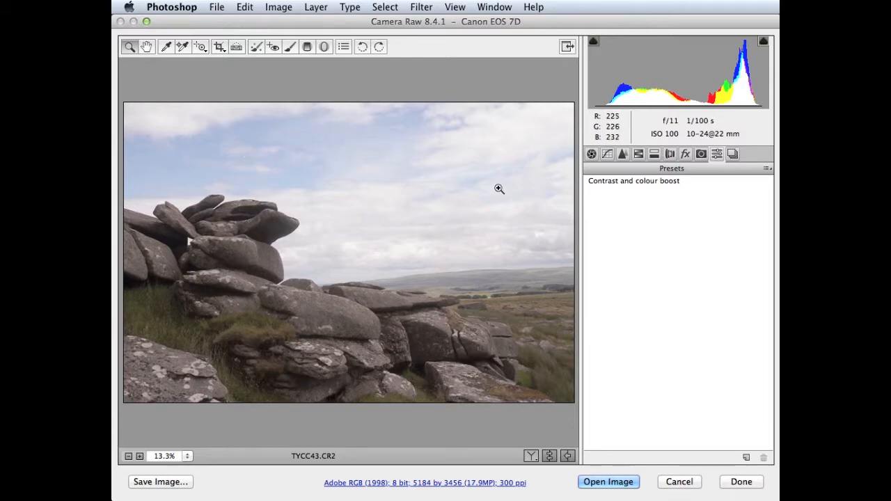
{"action": "left_click", "coordinate": [618, 180]}
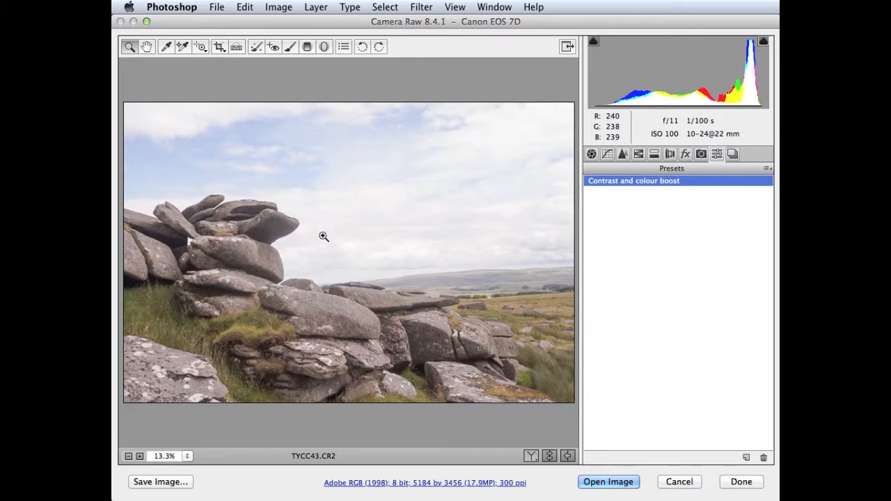
{"action": "key", "text": "super+z"}
Step: Save the current settings as a new snapshot named 01
{"action": "left_click", "coordinate": [732, 153]}
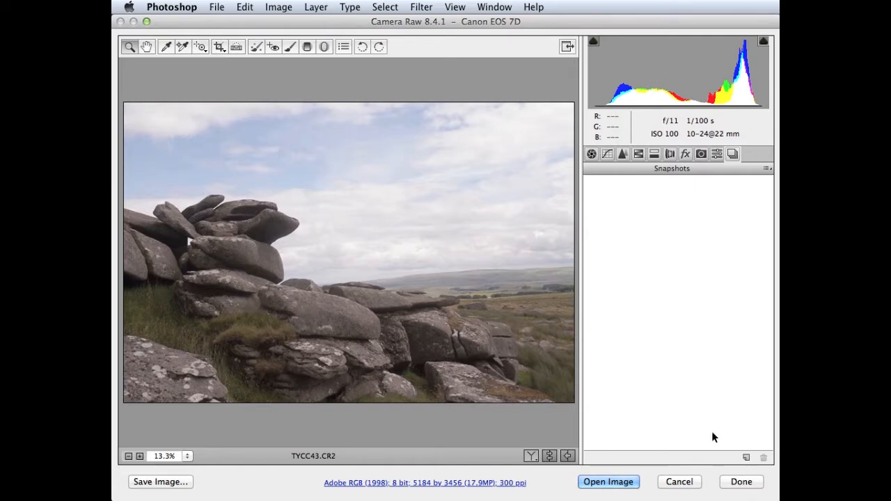
{"action": "left_click", "coordinate": [746, 458]}
{"action": "type", "text": "01"}
{"action": "key", "text": "Return"}
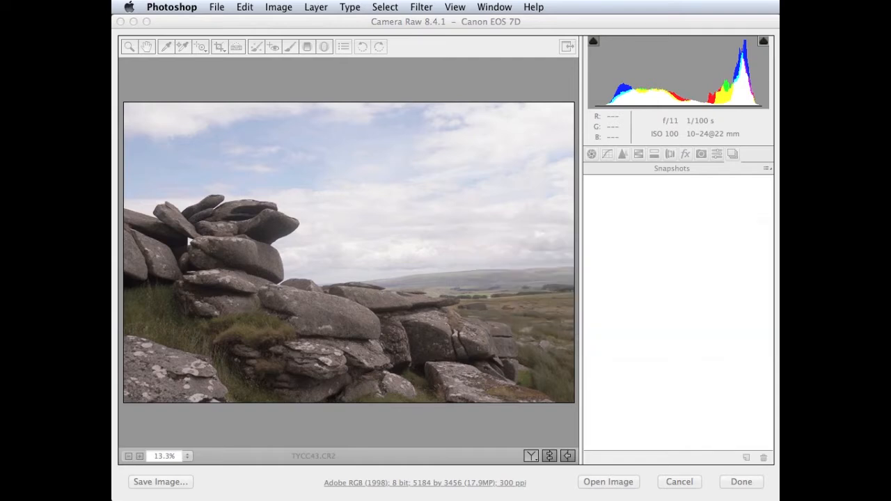
Step: Lower the Highlights to -43 and save the result as a second snapshot named 02
{"action": "left_click", "coordinate": [591, 154]}
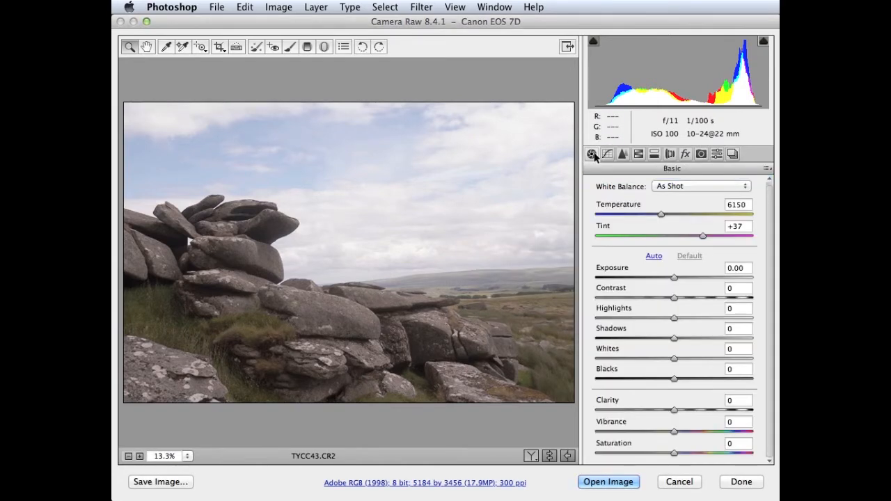
{"action": "left_click_drag", "start_coordinate": [674, 318], "coordinate": [640, 318]}
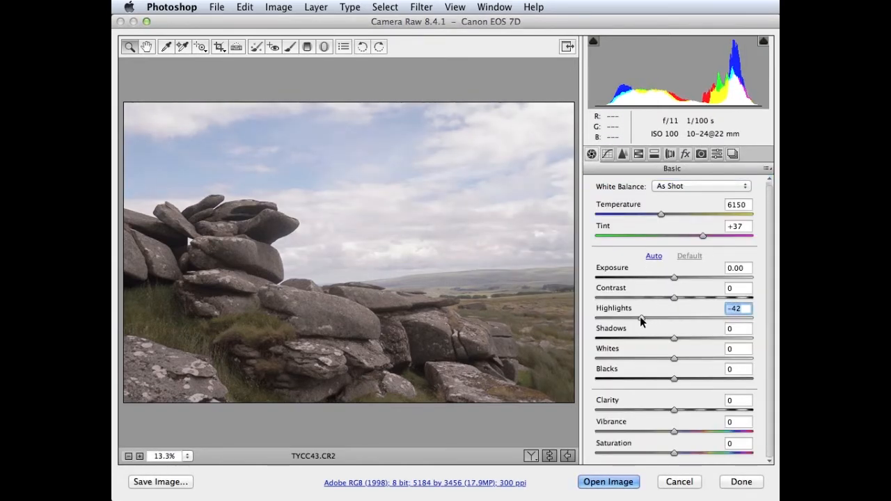
{"action": "left_click", "coordinate": [732, 153]}
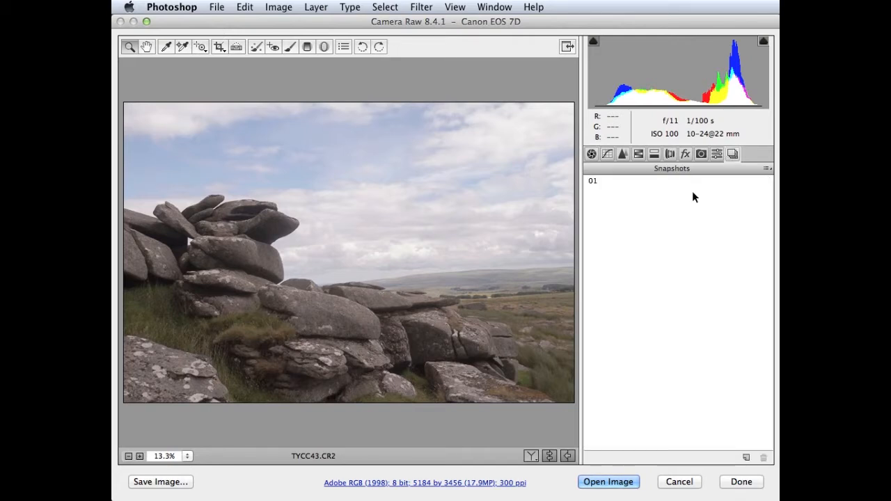
{"action": "left_click", "coordinate": [745, 459]}
{"action": "left_click", "coordinate": [697, 270]}
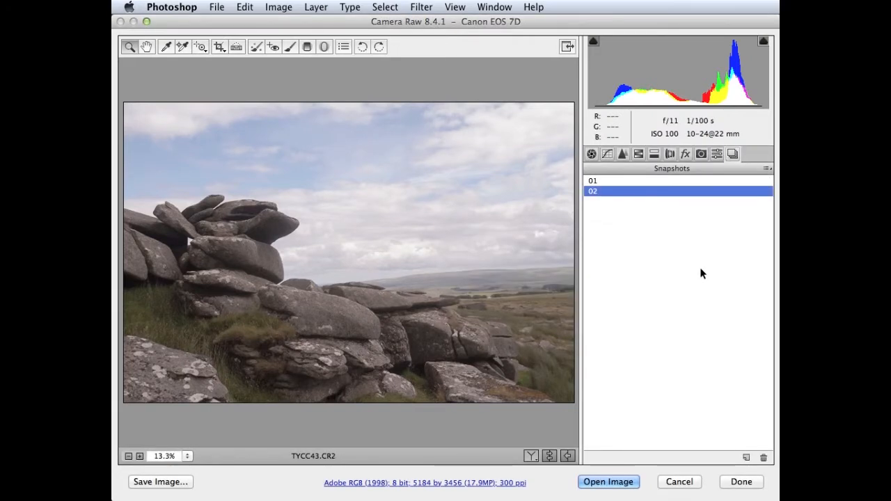
Step: Compare the photo in snapshots 01 and 02, ending on 02, and return to the basic adjustments
{"action": "key", "text": "Up"}
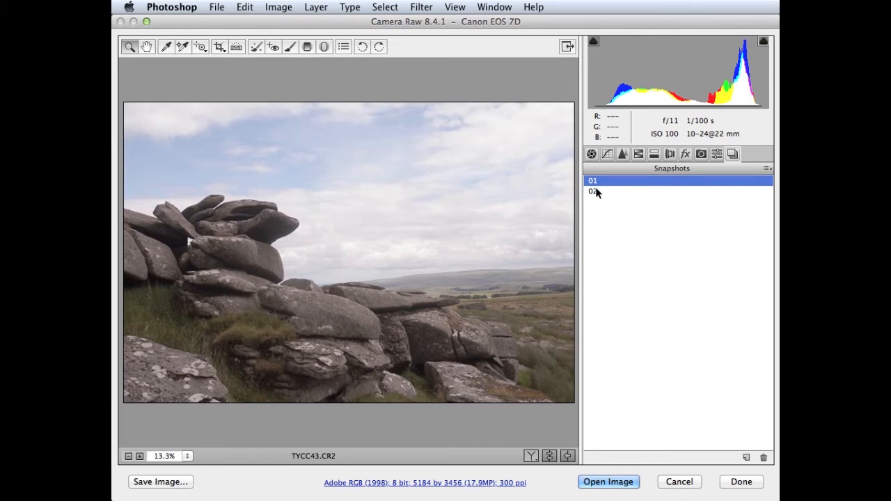
{"action": "left_click", "coordinate": [596, 192]}
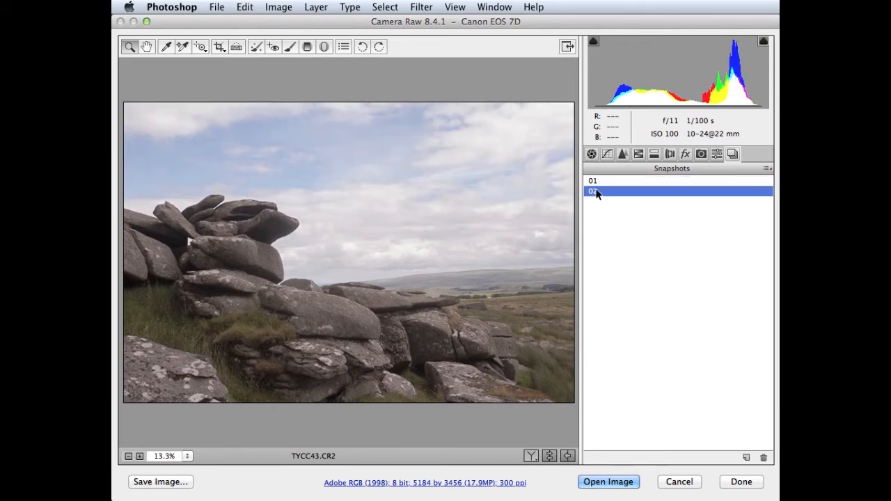
{"action": "left_click", "coordinate": [591, 154]}
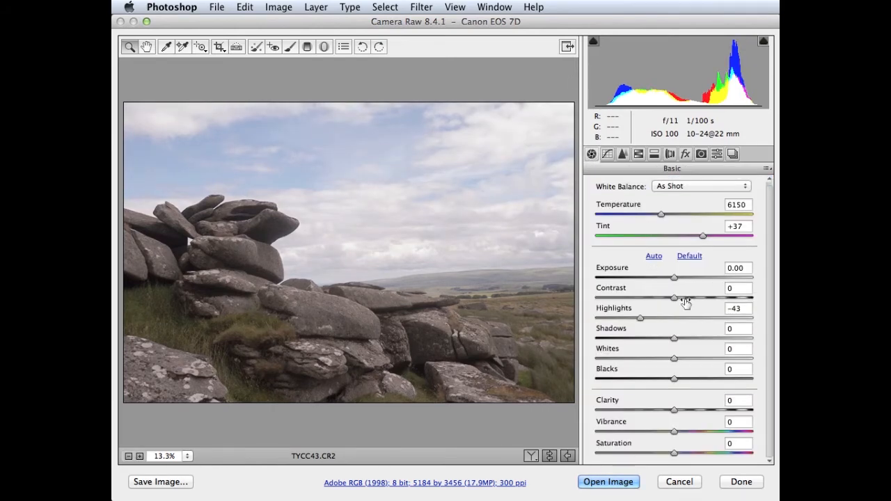